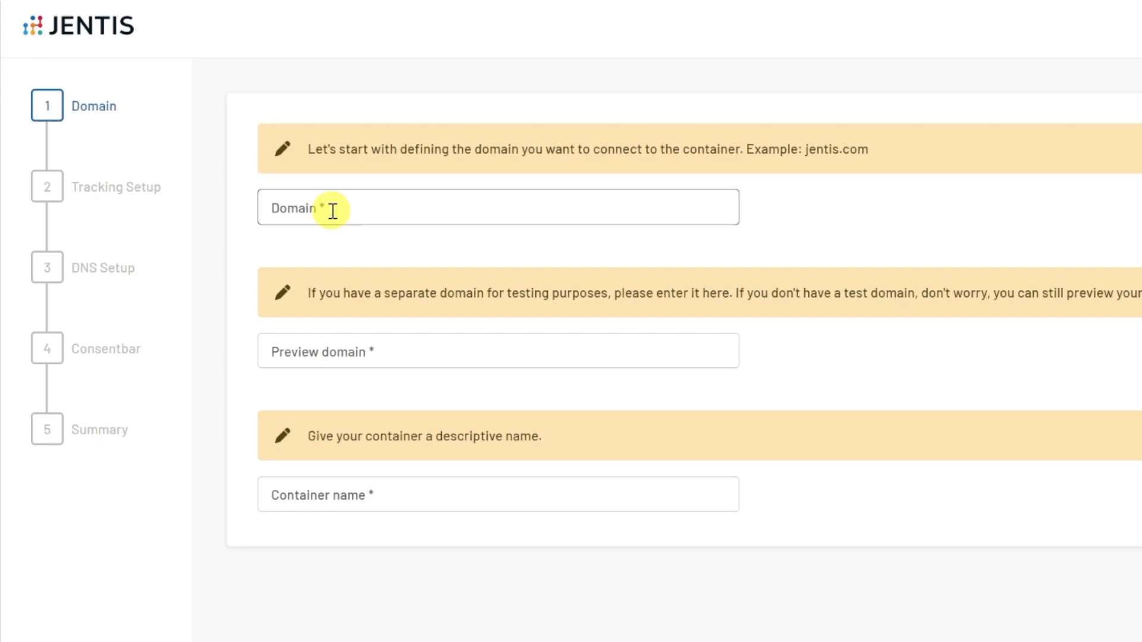
# Set the container's domain to example.com
pyautogui.click(333, 211)
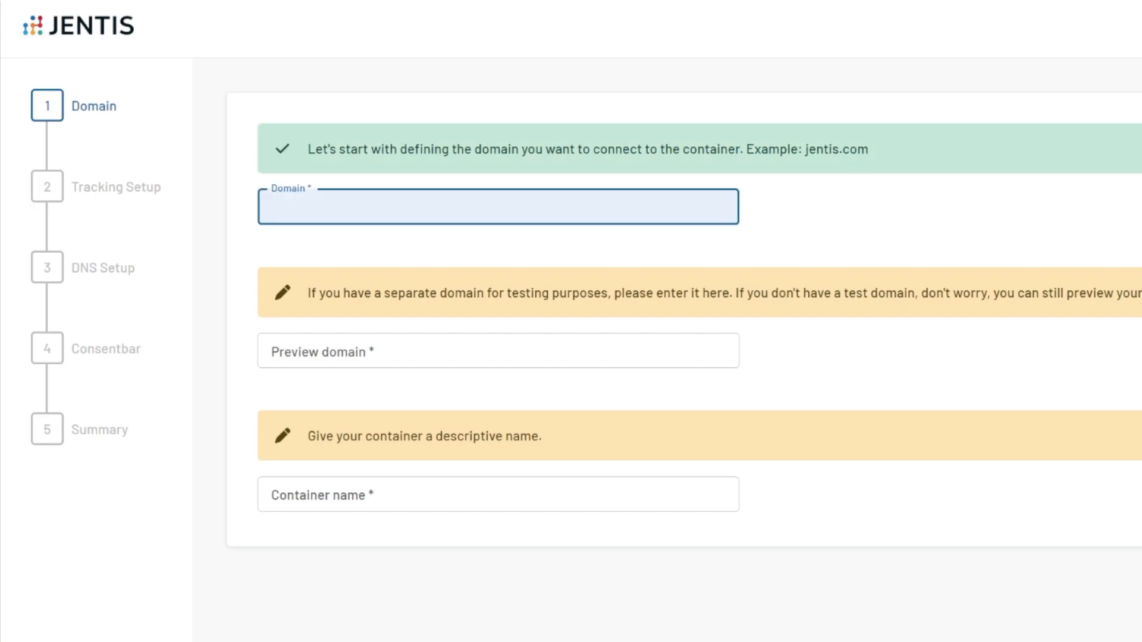
pyautogui.write('example.com')
pyautogui.click(382, 236)
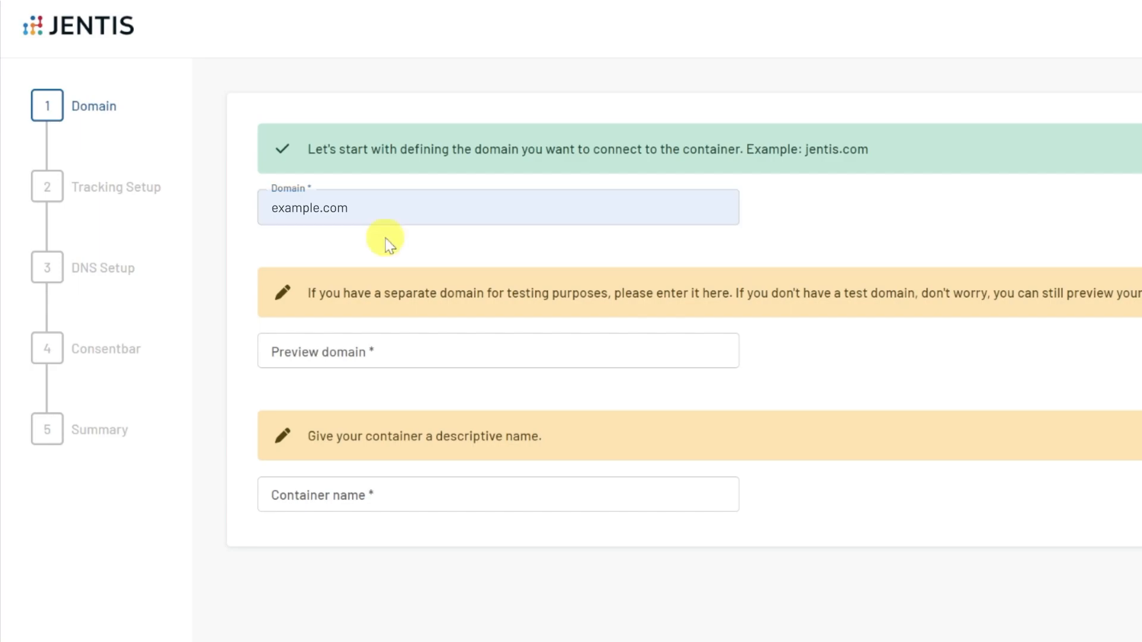
# Enter preview.example.com as the preview domain, and replace it with example.com
pyautogui.click(373, 356)
pyautogui.write('preview.example.com')
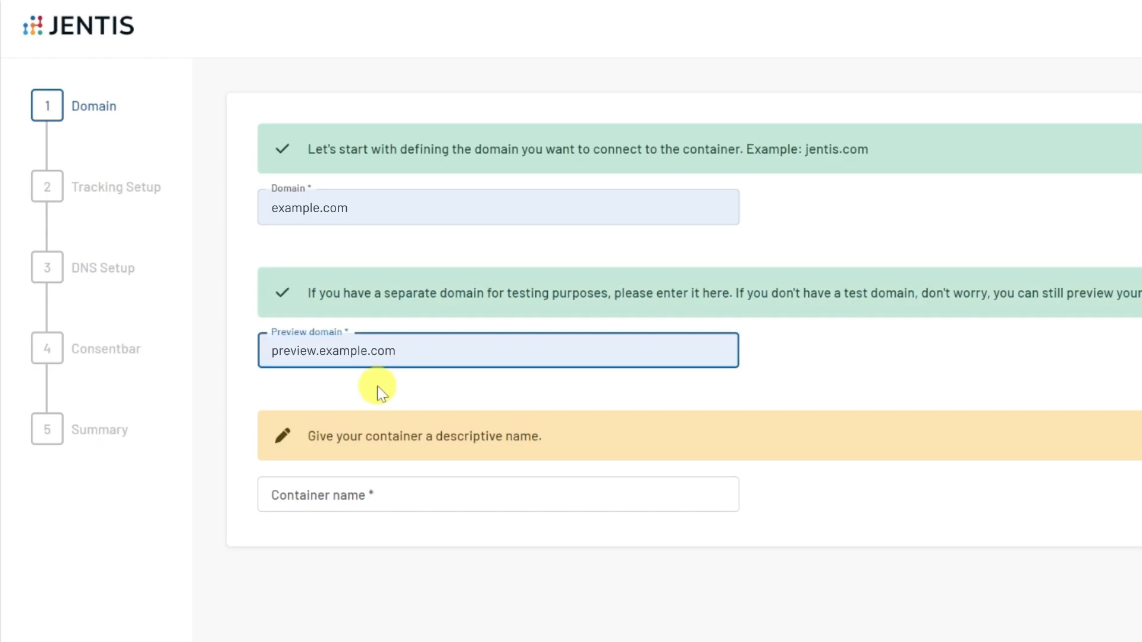
pyautogui.press('BackSpace')
pyautogui.press('BackSpace')
pyautogui.press('BackSpace')
pyautogui.press('BackSpace')
pyautogui.press('BackSpace')
pyautogui.press('BackSpace')
pyautogui.press('BackSpace')
pyautogui.press('BackSpace')
pyautogui.press('BackSpace')
pyautogui.press('BackSpace')
pyautogui.press('BackSpace')
pyautogui.press('BackSpace')
pyautogui.press('BackSpace')
pyautogui.press('BackSpace')
pyautogui.press('BackSpace')
pyautogui.press('BackSpace')
pyautogui.press('BackSpace')
pyautogui.press('BackSpace')
pyautogui.write('example.com')
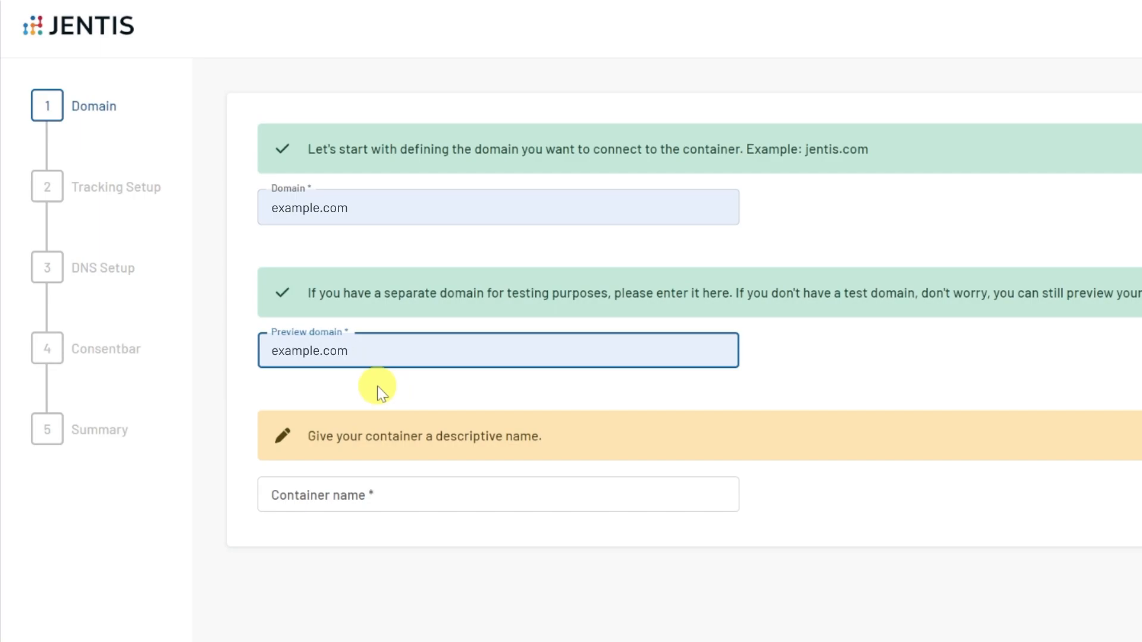
# Name the container EXAMPLE COM and continue to the Tracking Setup stage
pyautogui.click(427, 510)
pyautogui.write('EXAMPLE COM')
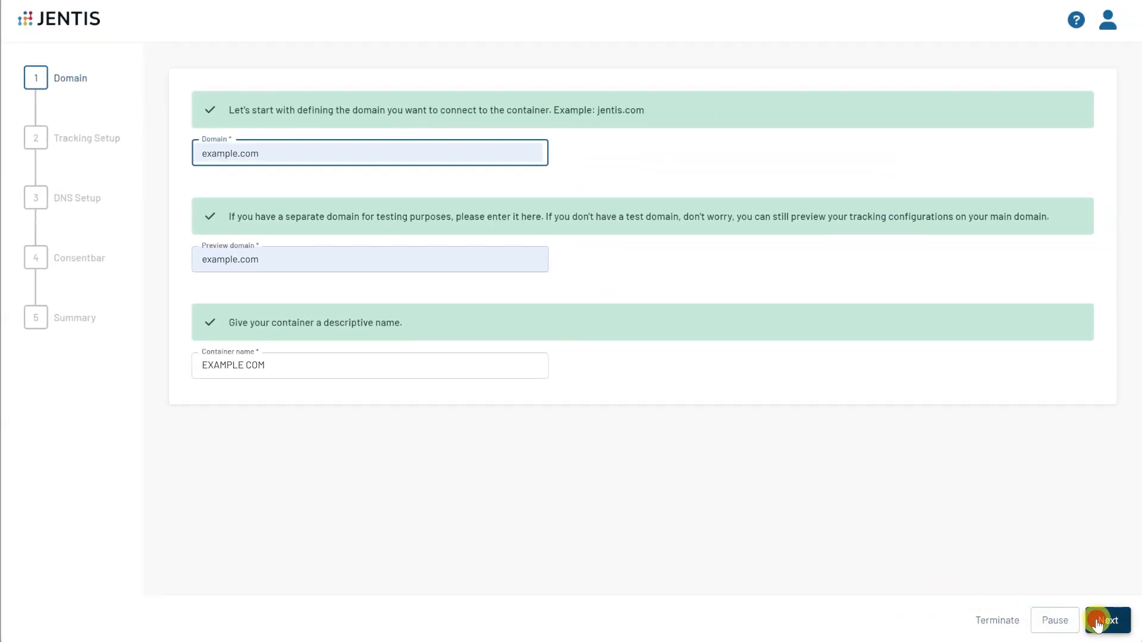
pyautogui.click(1103, 622)
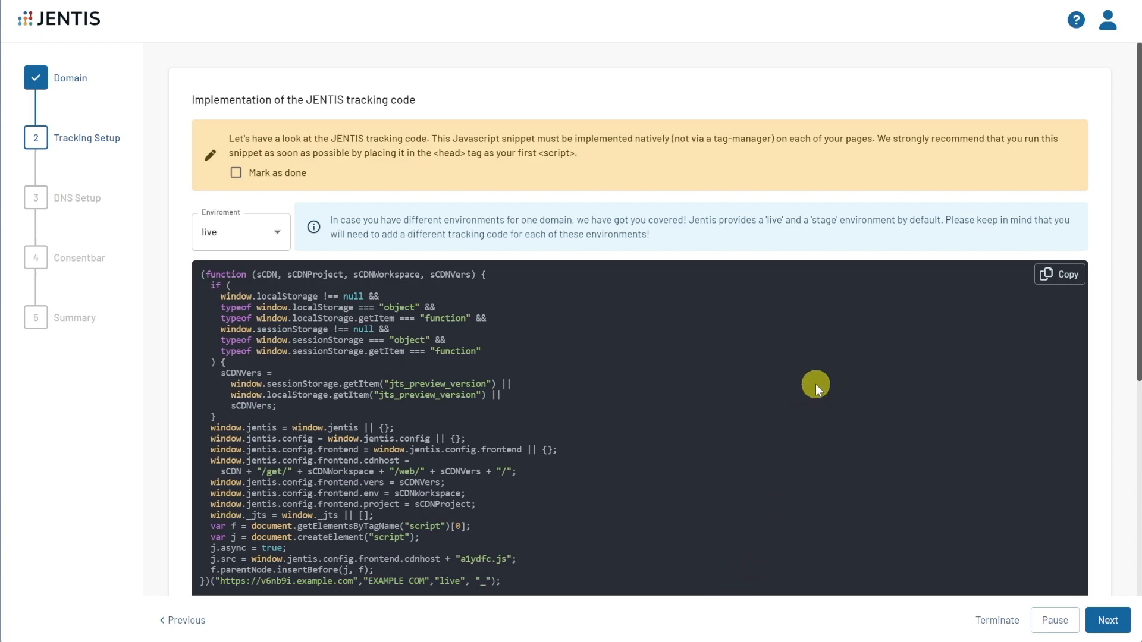
# Copy the live environment's tracking snippet and the pageview and submit statements for single page applications
pyautogui.click(1065, 277)
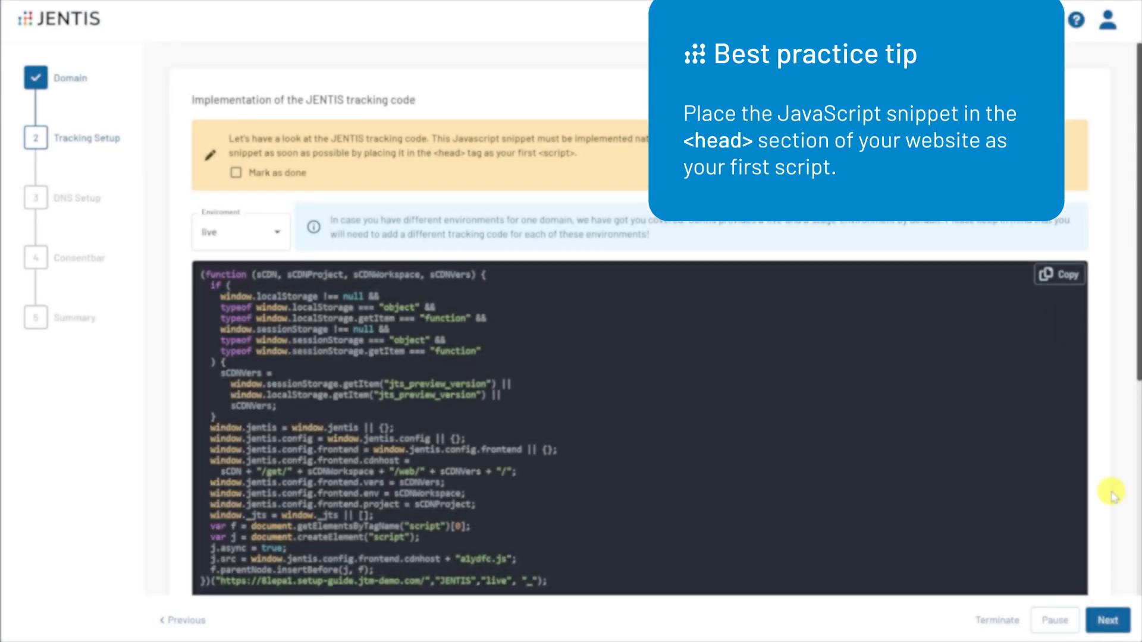
pyautogui.scroll(-5, 1114, 486)
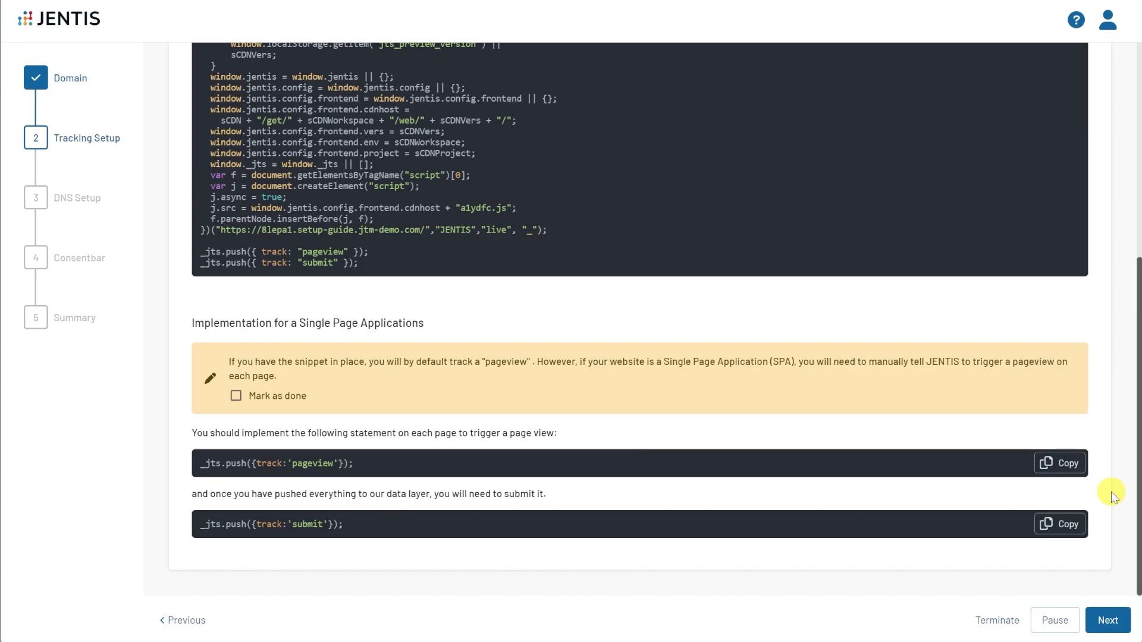
pyautogui.click(1056, 473)
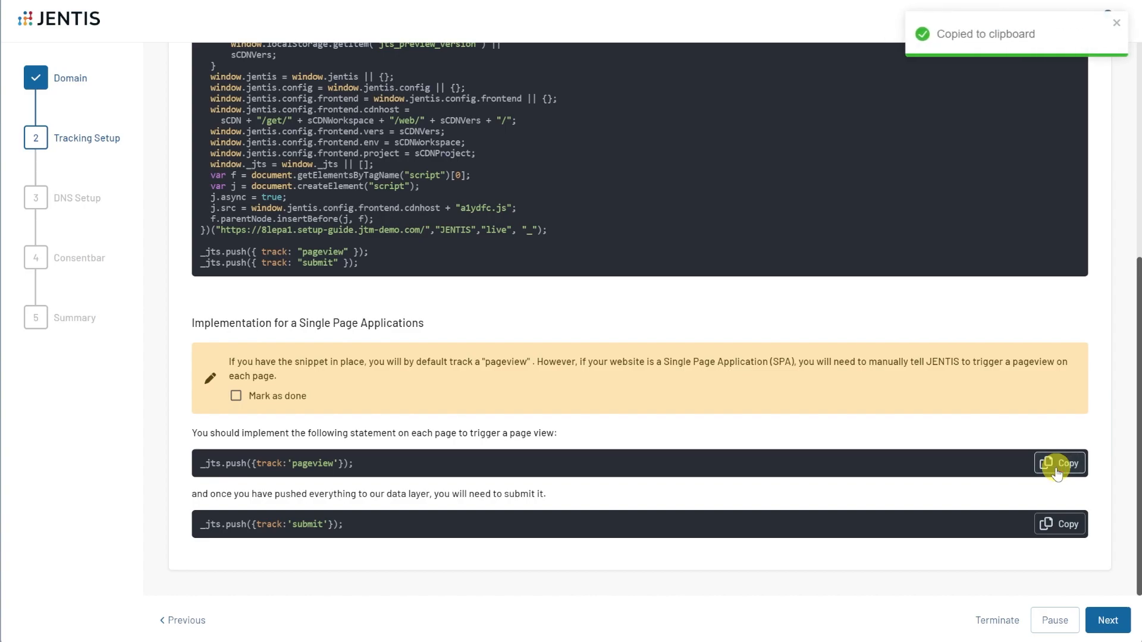
pyautogui.click(1061, 527)
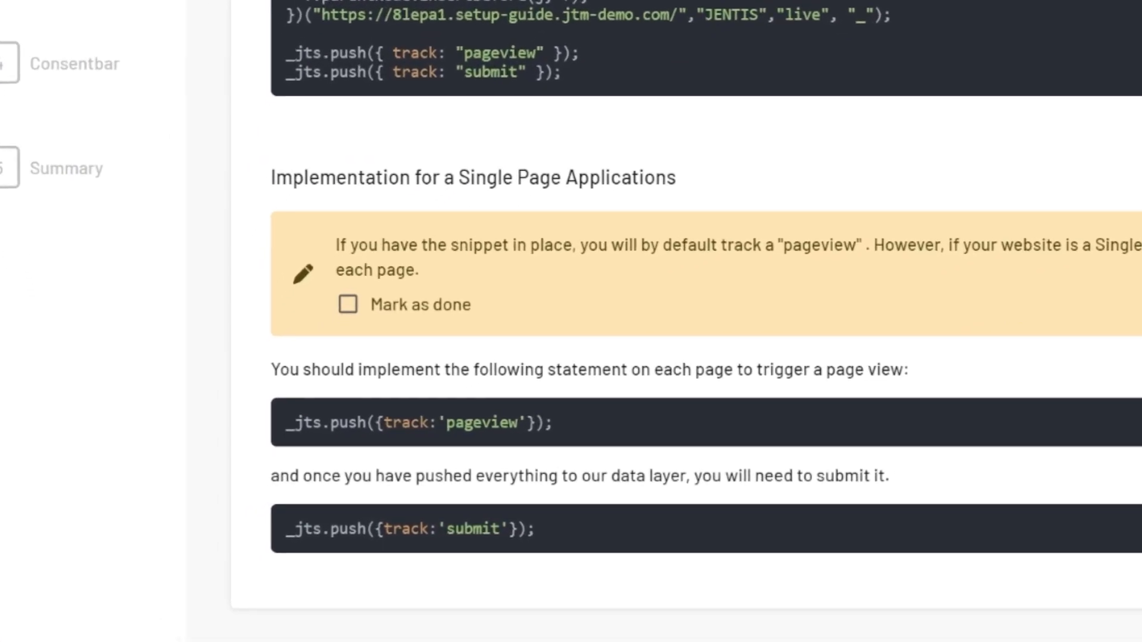
# Mark the single page application implementation and the DNS entry as done, proceeding to the Consentbar stage
pyautogui.click(347, 305)
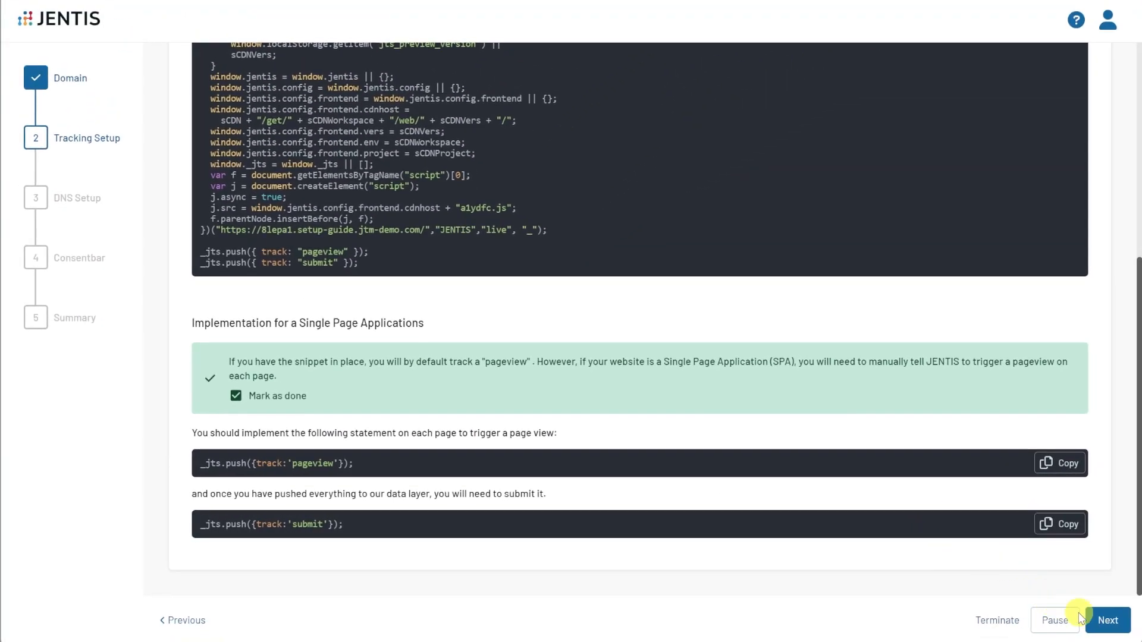
pyautogui.click(1103, 629)
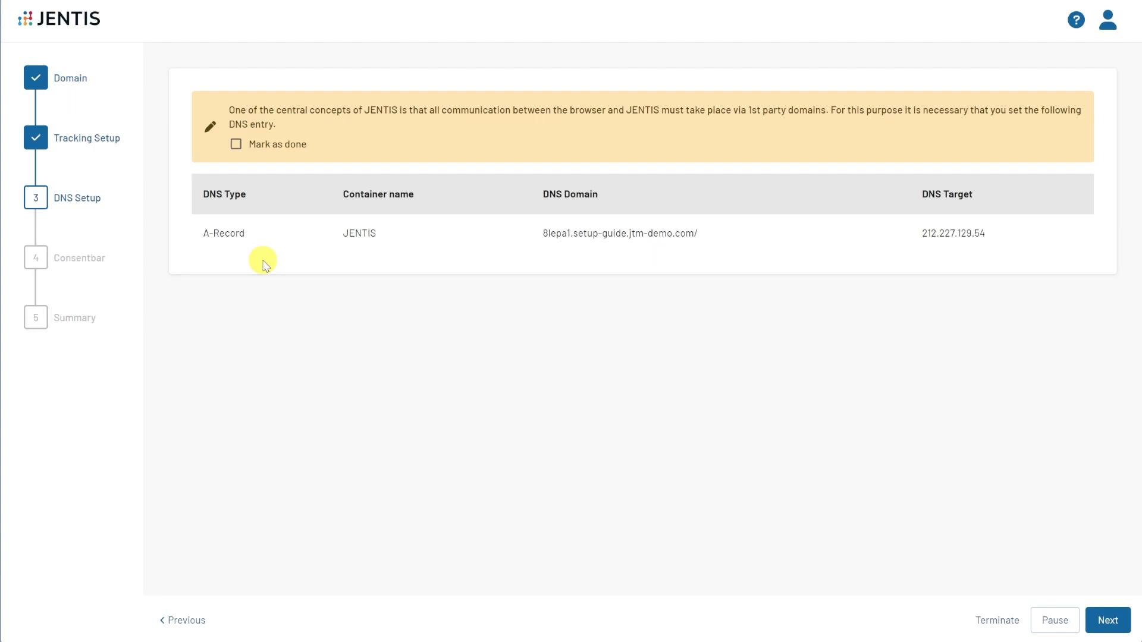
pyautogui.click(238, 145)
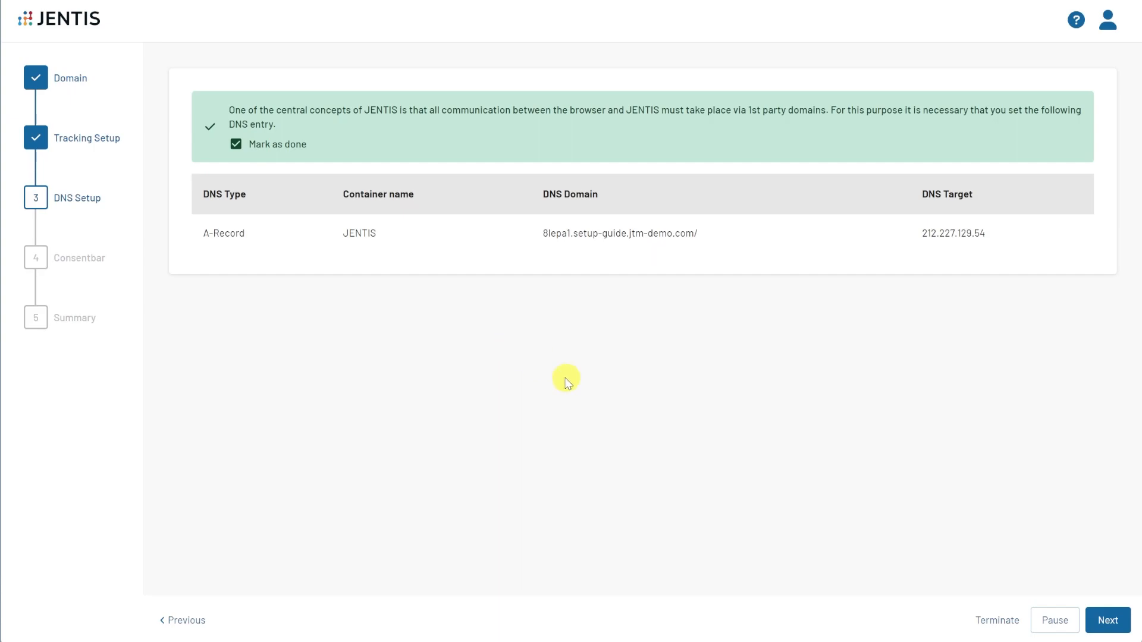
pyautogui.click(1108, 620)
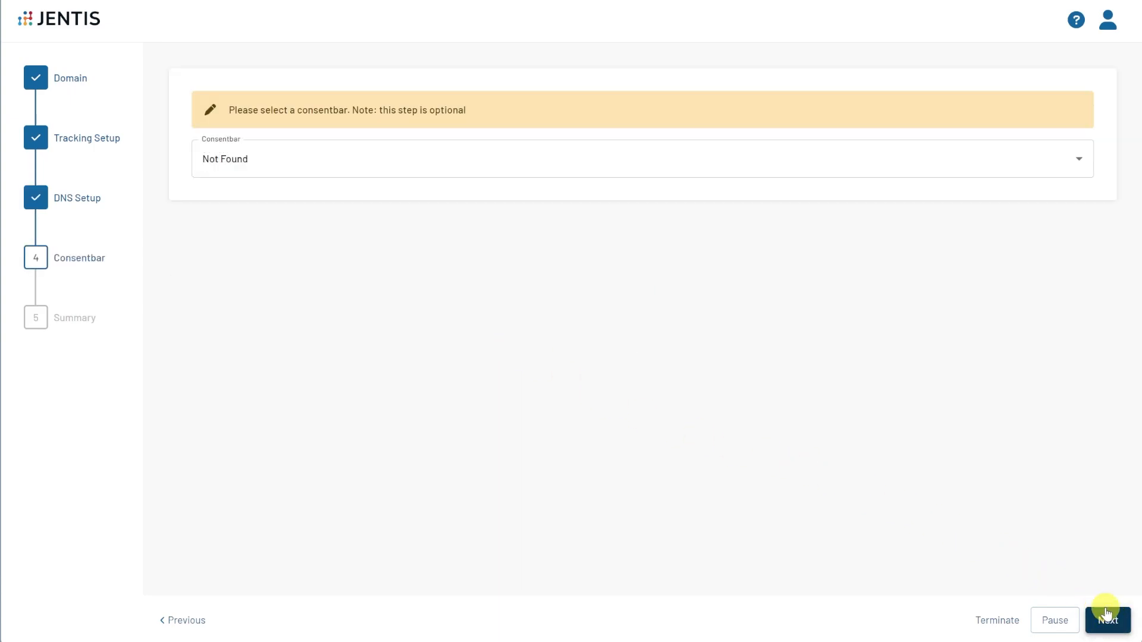
# Choose Usercentrics as the consentbar and continue to the Summary
pyautogui.click(265, 160)
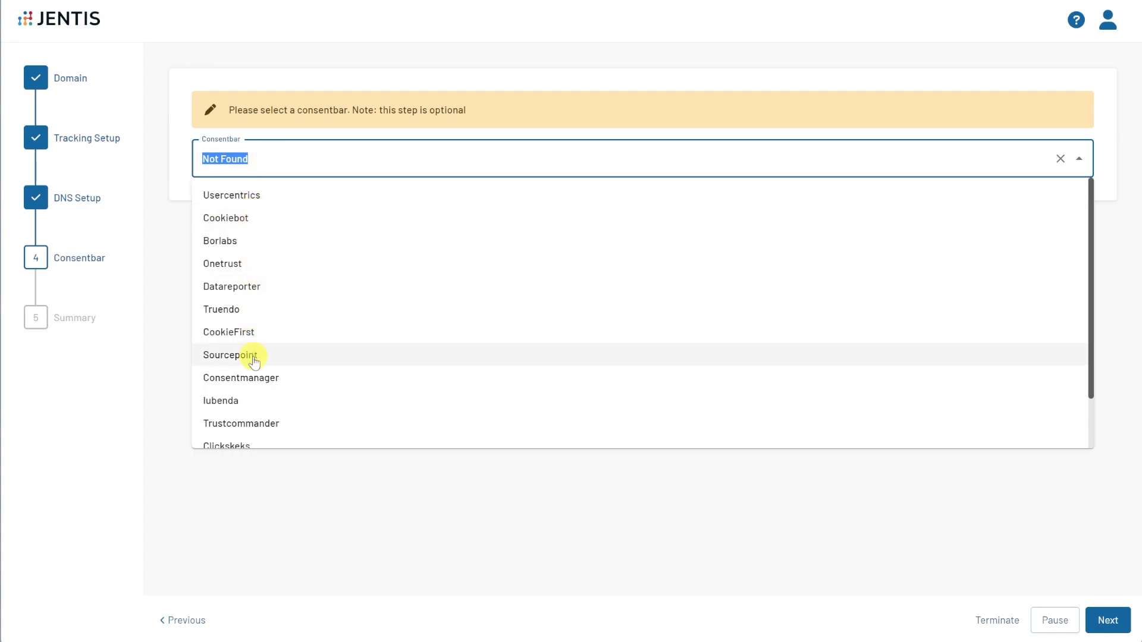
pyautogui.click(244, 195)
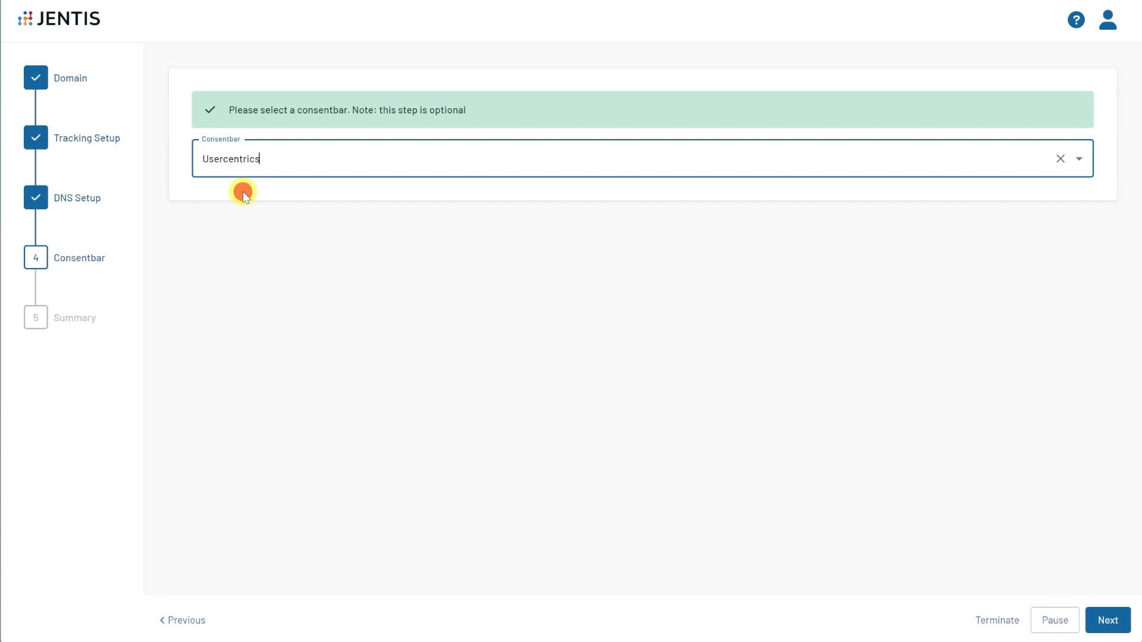
pyautogui.click(1110, 619)
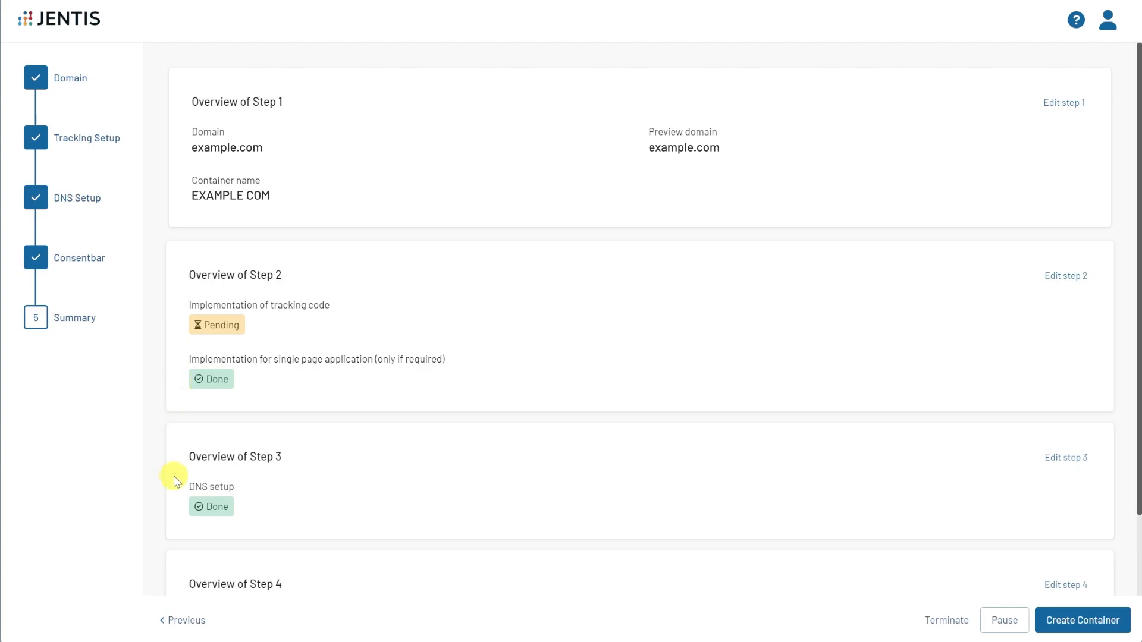
# Review the summary, reopen step 2 to mark the tracking code implementation as done, and return to the Summary
pyautogui.scroll(-2, 166, 555)
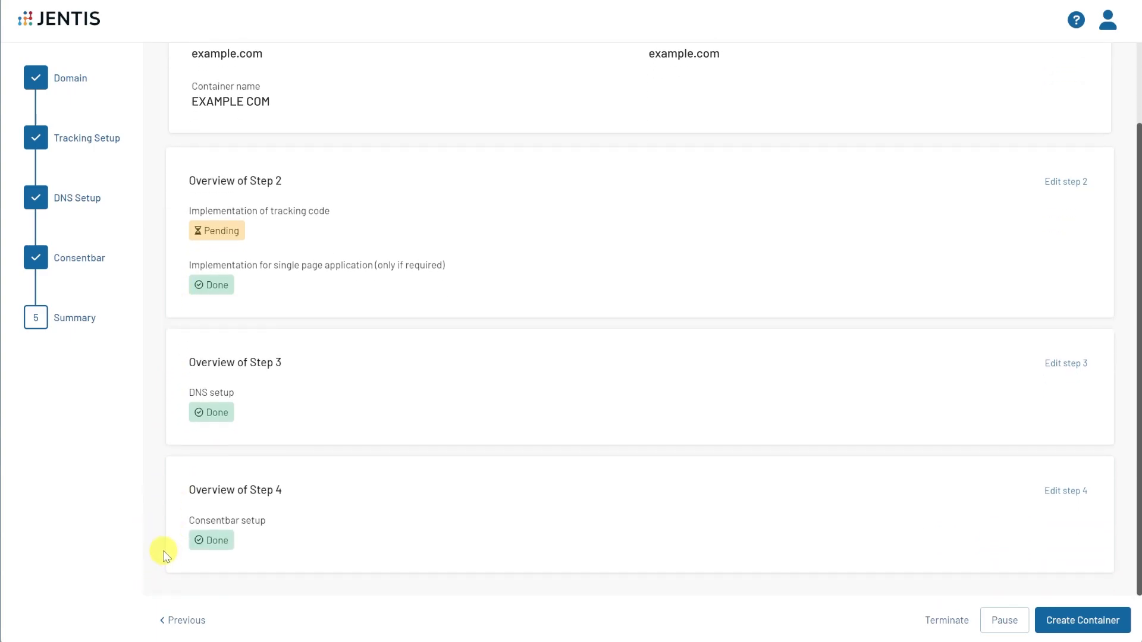
pyautogui.scroll(2, 165, 554)
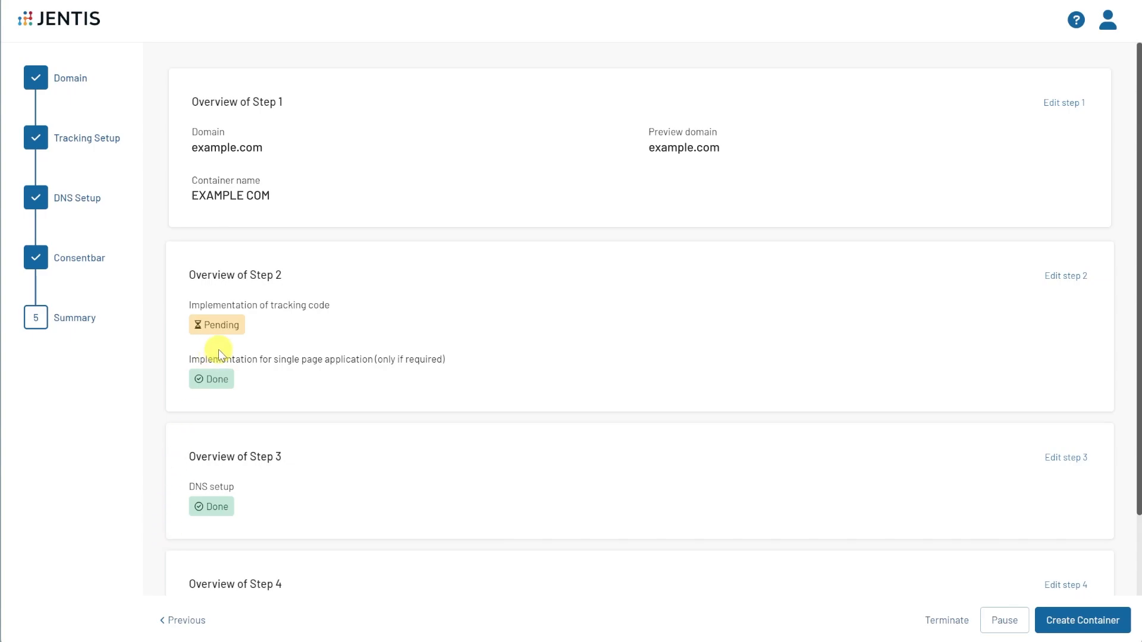
pyautogui.click(1076, 277)
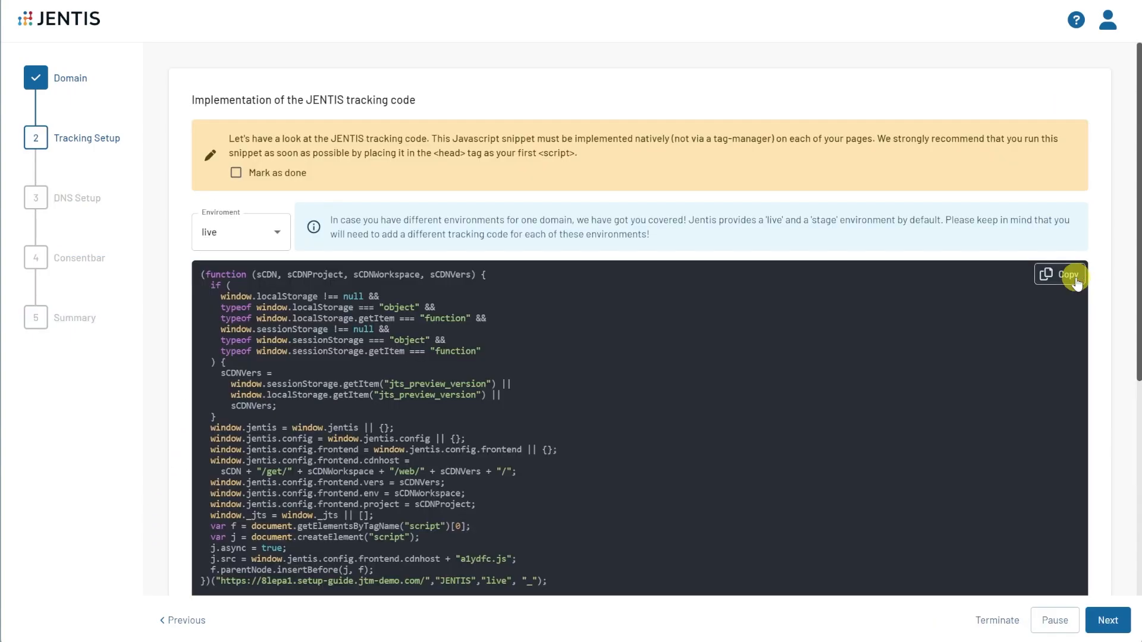
pyautogui.click(237, 173)
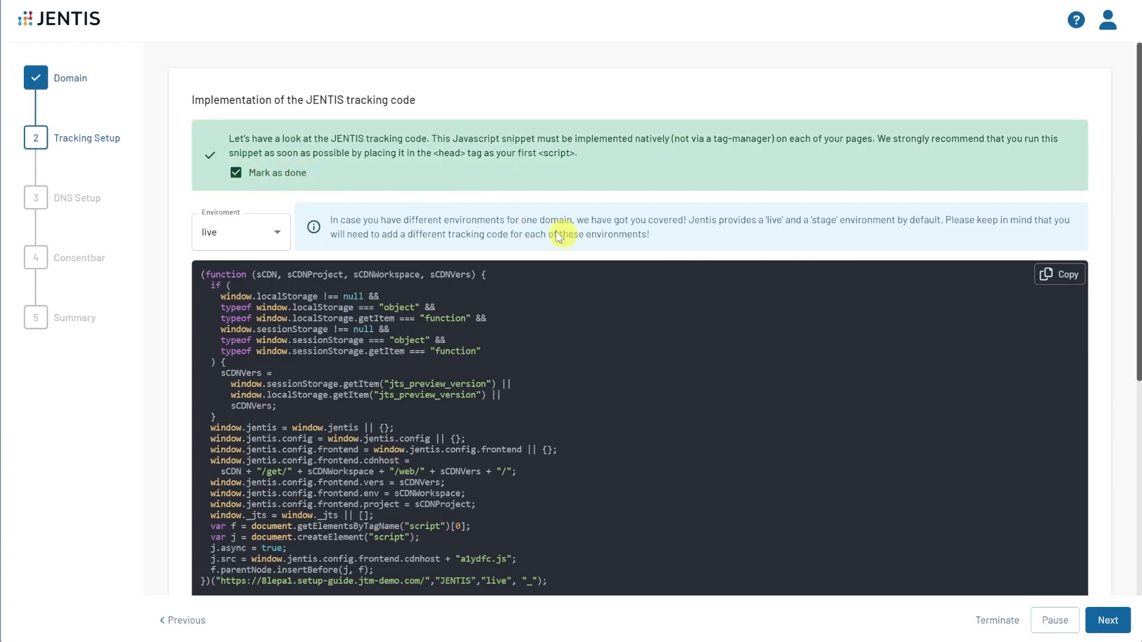
pyautogui.click(1110, 621)
pyautogui.click(1114, 623)
pyautogui.click(1109, 620)
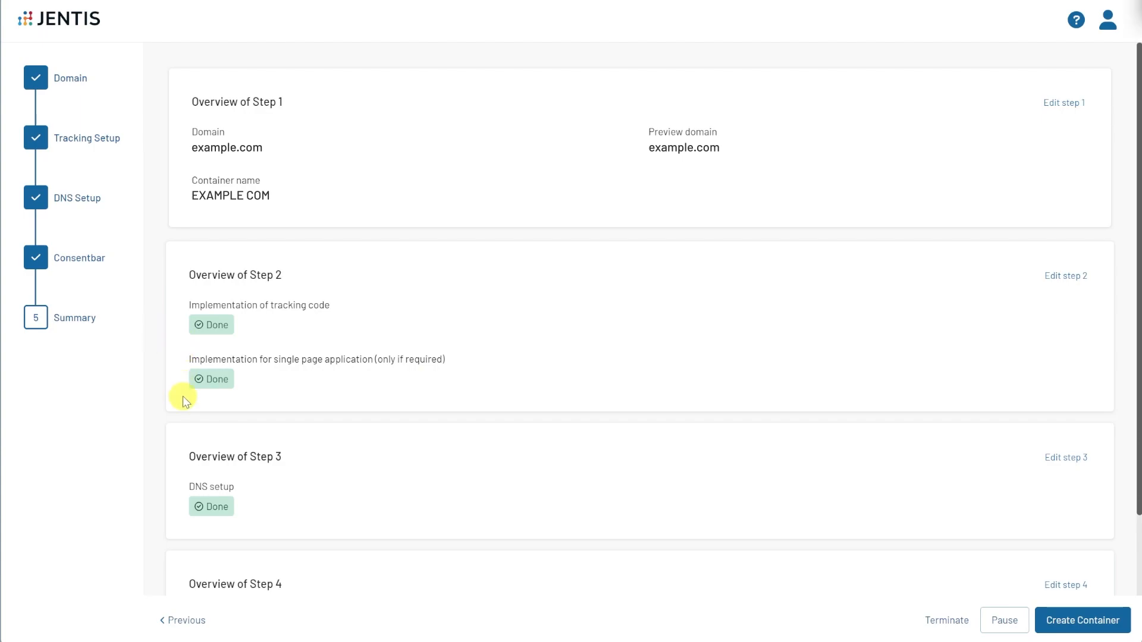
# Create the container and return to the homescreen
pyautogui.click(1083, 622)
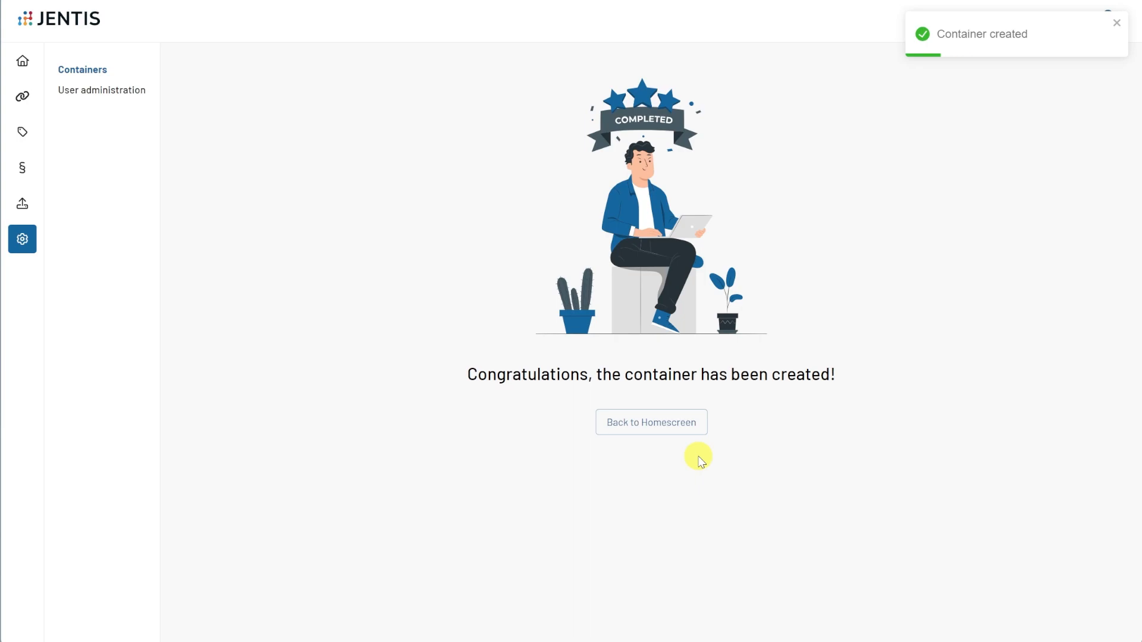
pyautogui.click(689, 423)
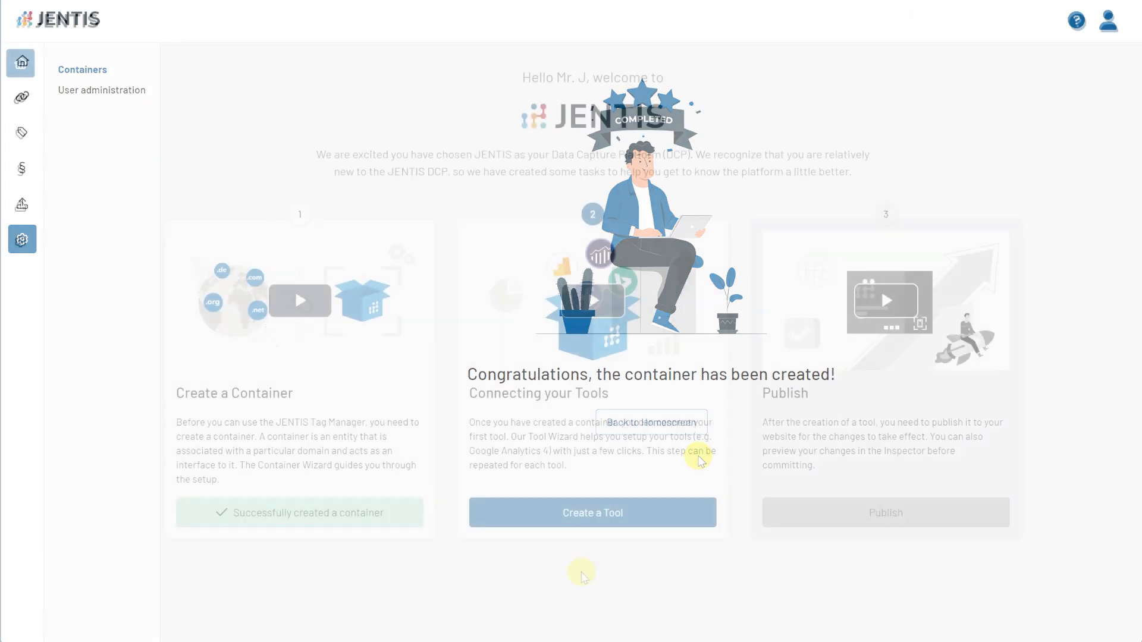
# Open the Containers page in the settings
pyautogui.moveTo(38, 242)
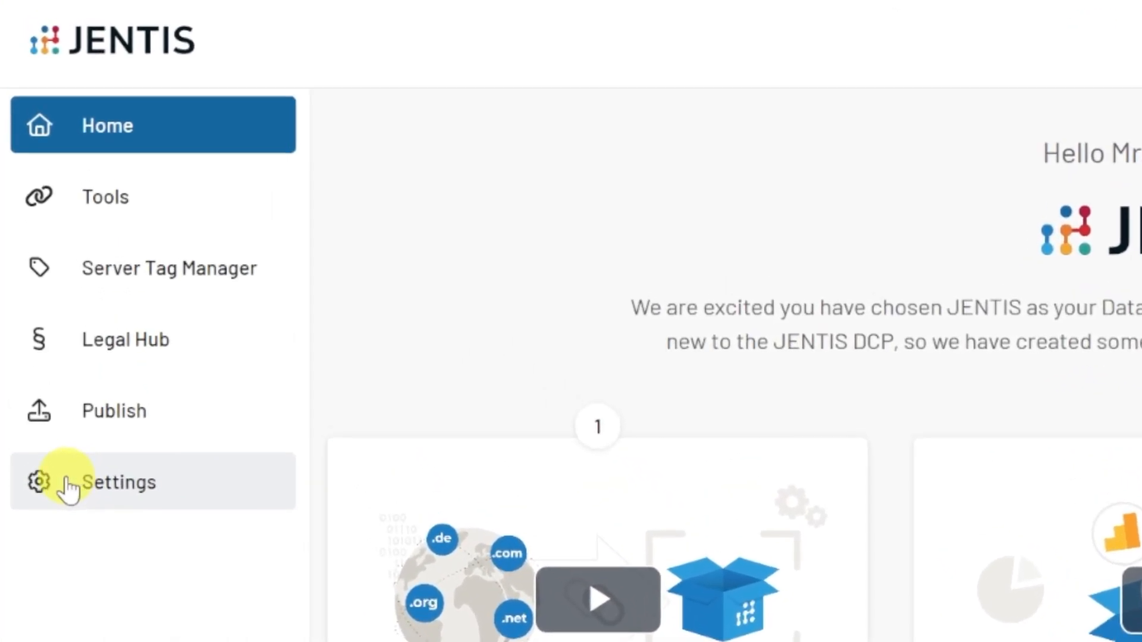
pyautogui.click(70, 483)
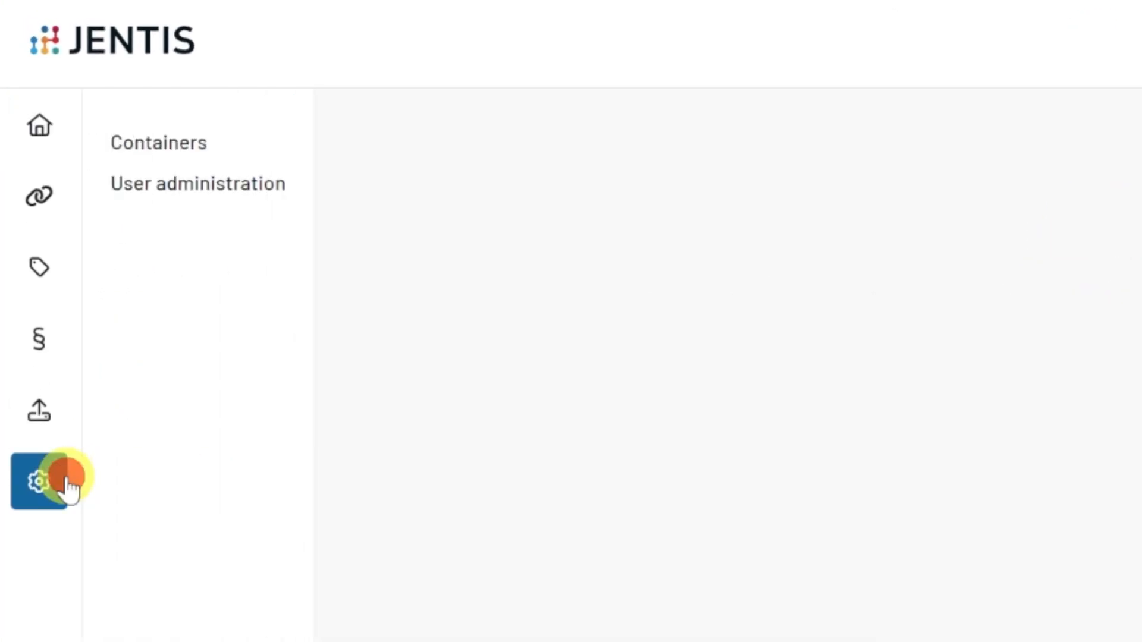
pyautogui.click(205, 148)
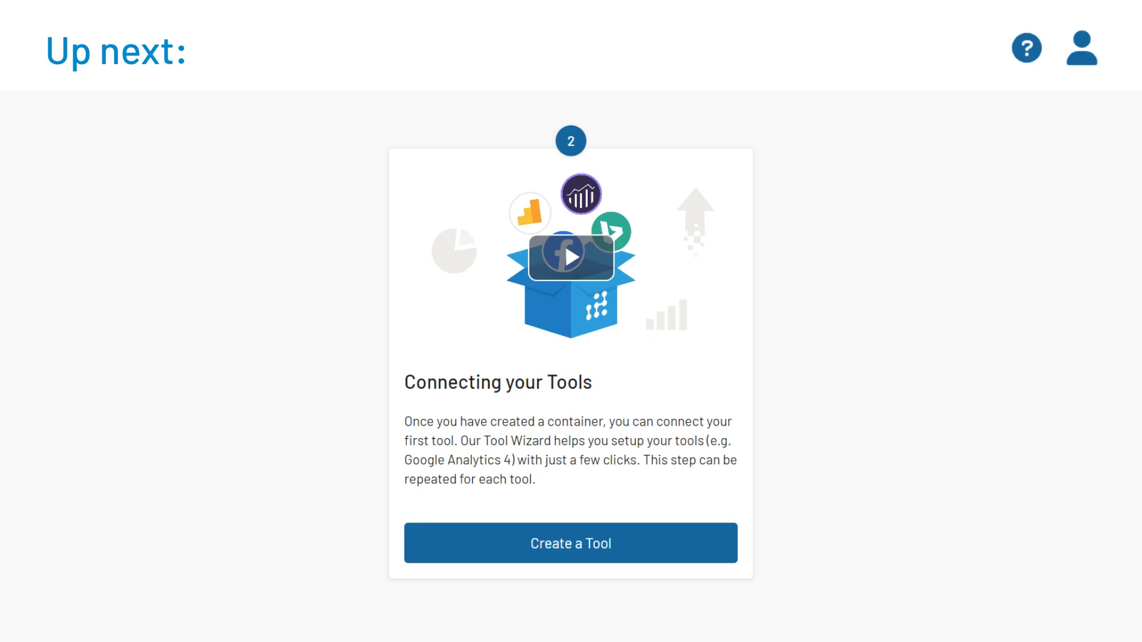
# Open the help area with the documentation and technical support options
pyautogui.click(1026, 49)
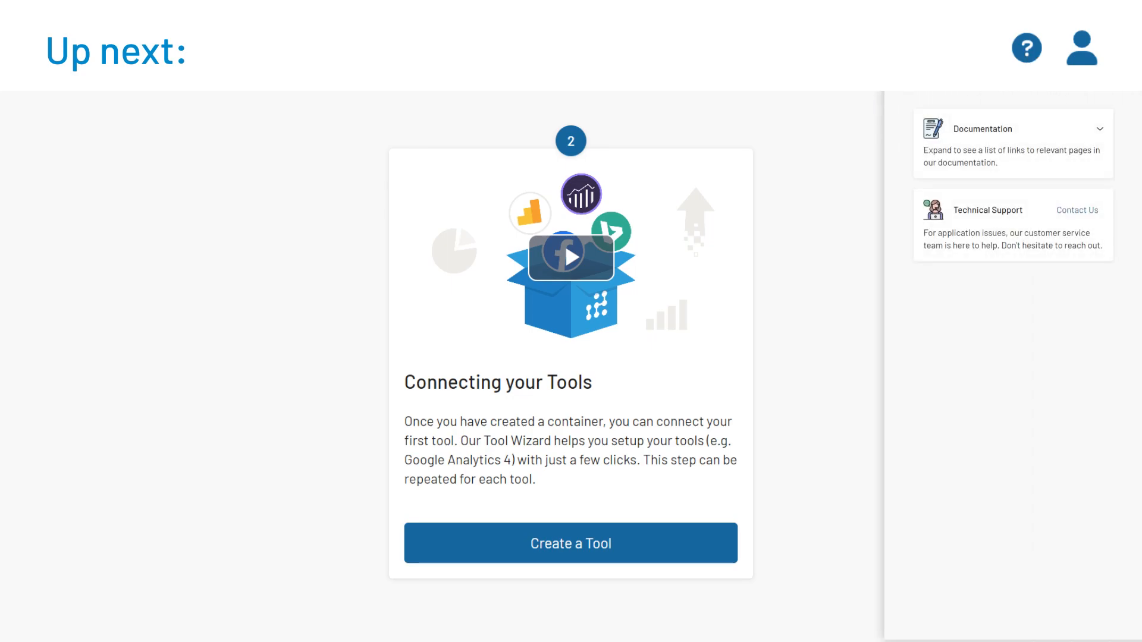